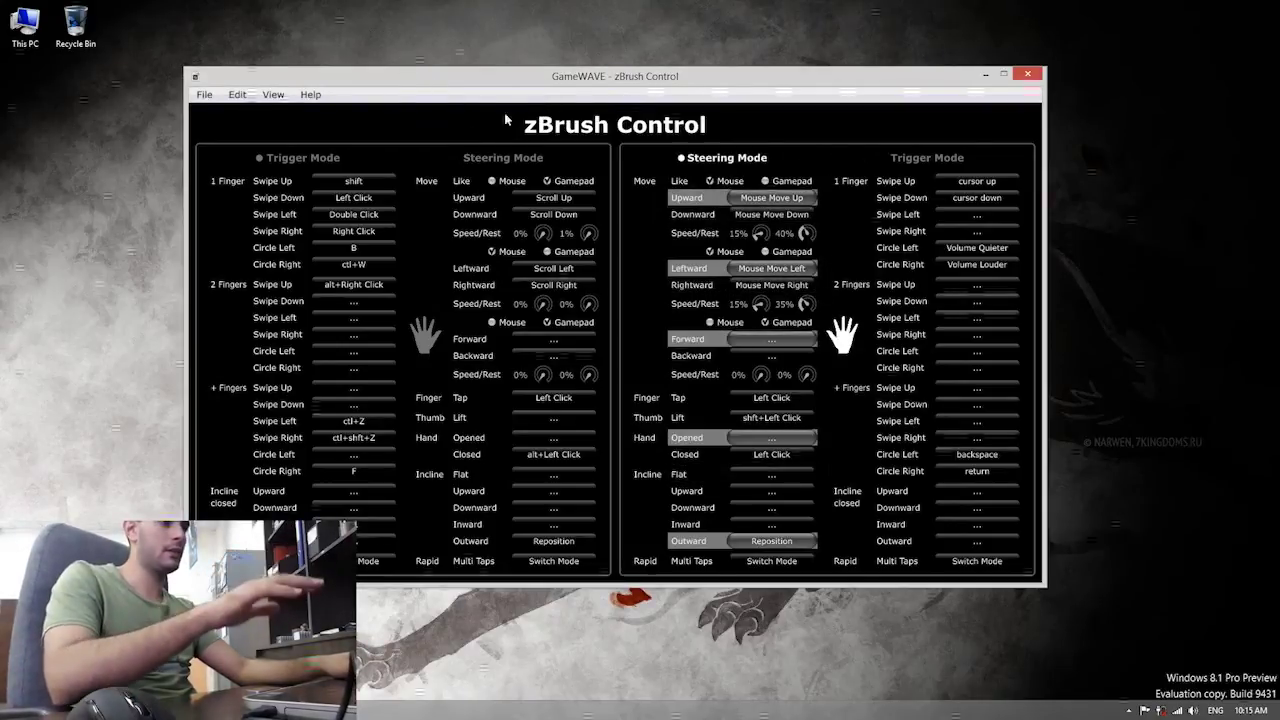
Drag the GameWave zBrush Control window right and back to review its gesture mappings.
mouse_move(631, 80)
left_mouse_down()
mouse_move(930, 70)
mouse_move(725, 90)
mouse_move(1222, 15)
mouse_move(744, 37)
mouse_move(674, 80)
left_mouse_up()
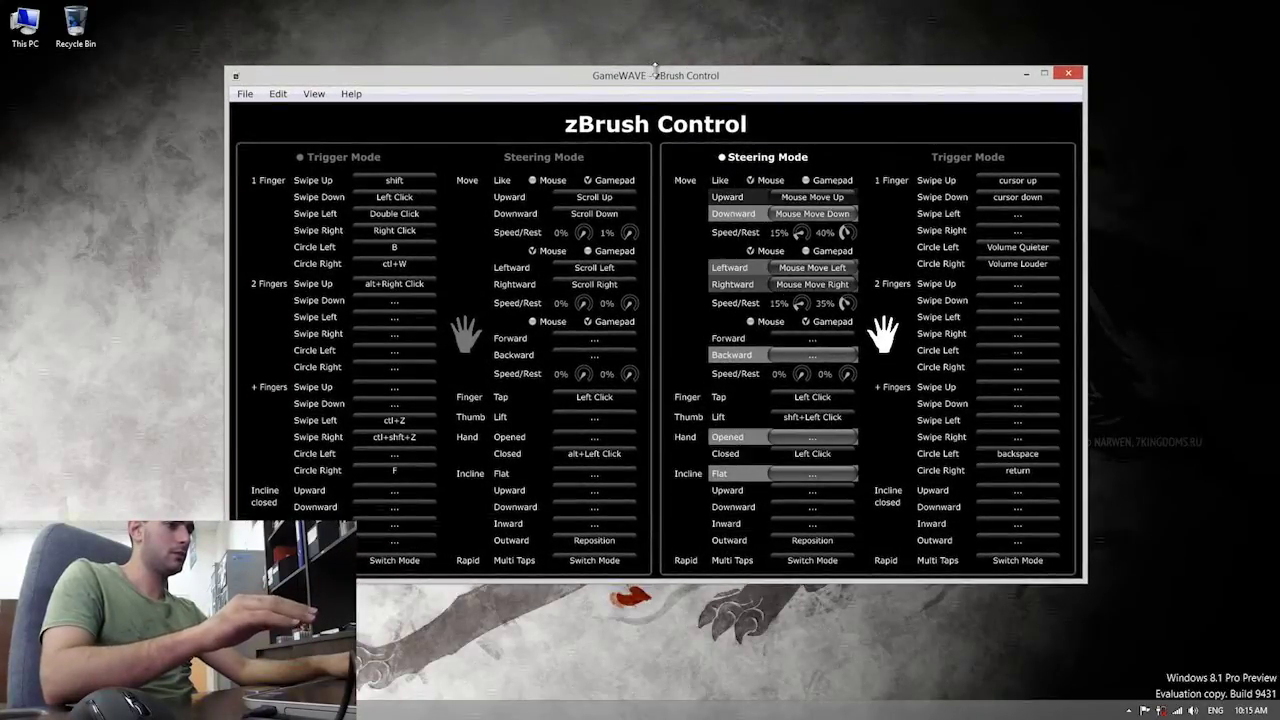
left_click_drag(674, 80, 638, 74)
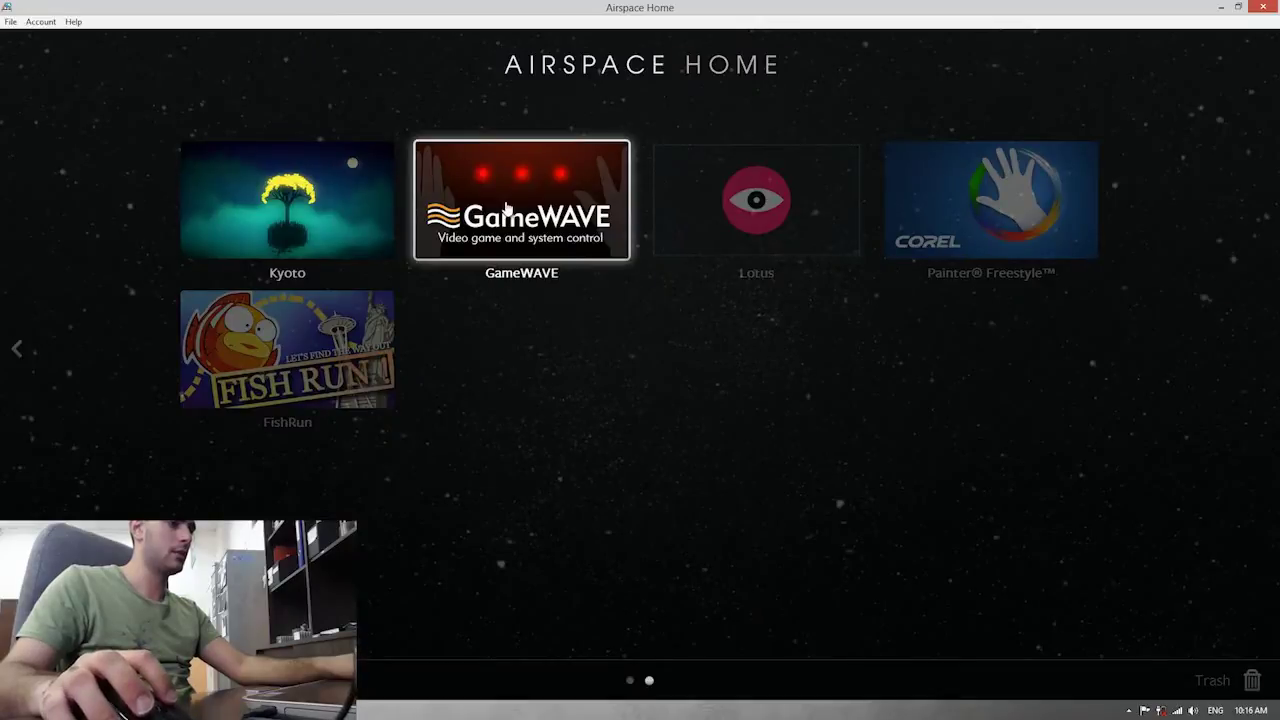
Start GameWave from the Airspace Home library and minimize the launcher.
left_click(505, 205)
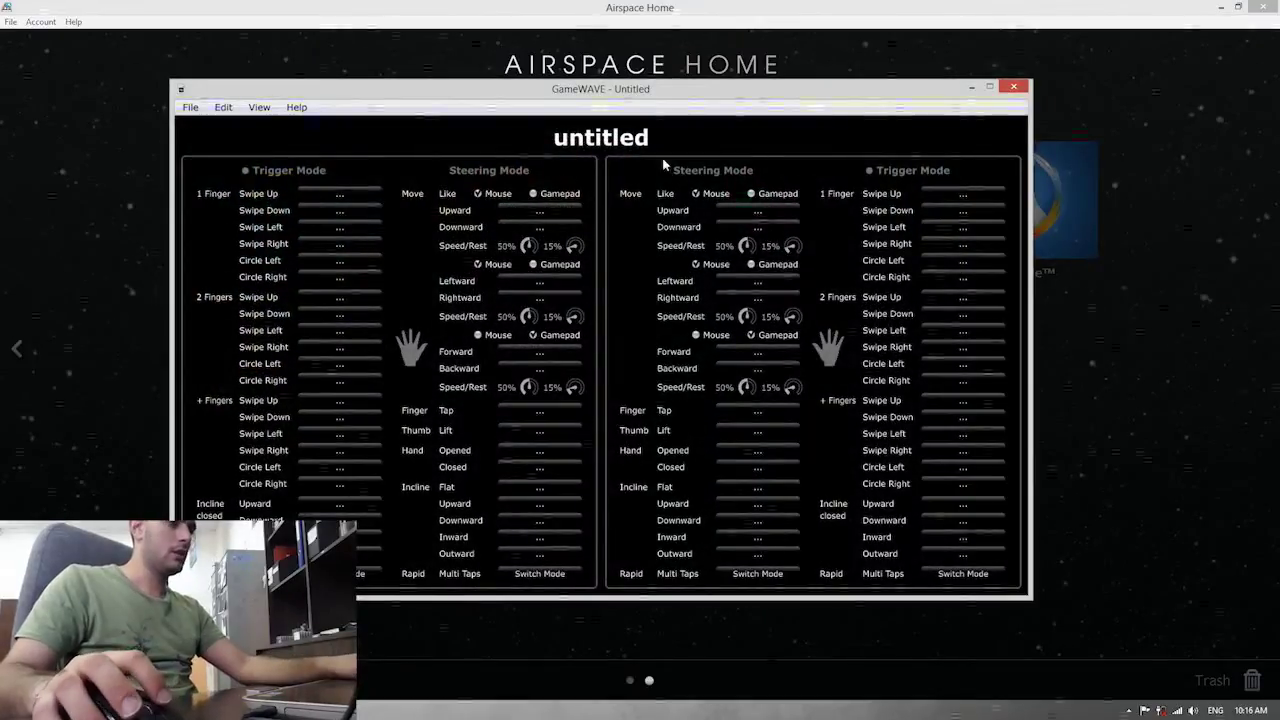
left_click(1219, 8)
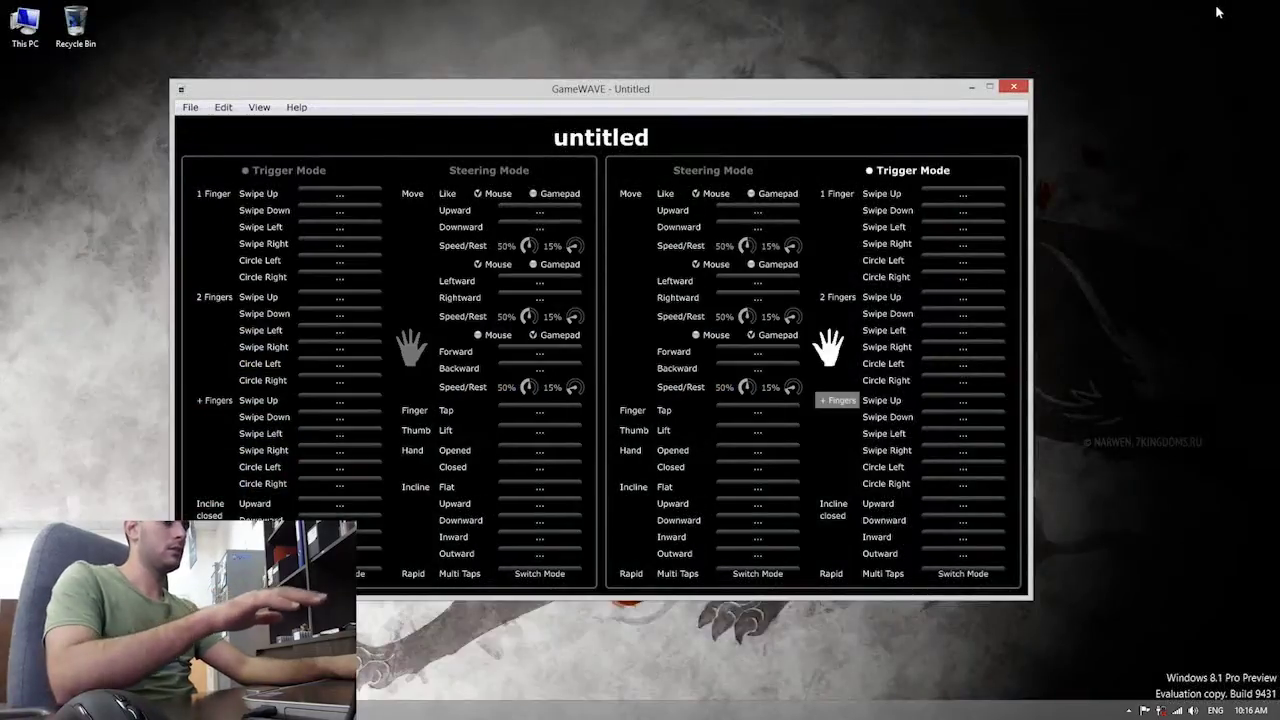
Load zBrush Control via File > Open Recent, then minimize the GameWave window.
left_click(190, 107)
left_click(420, 158)
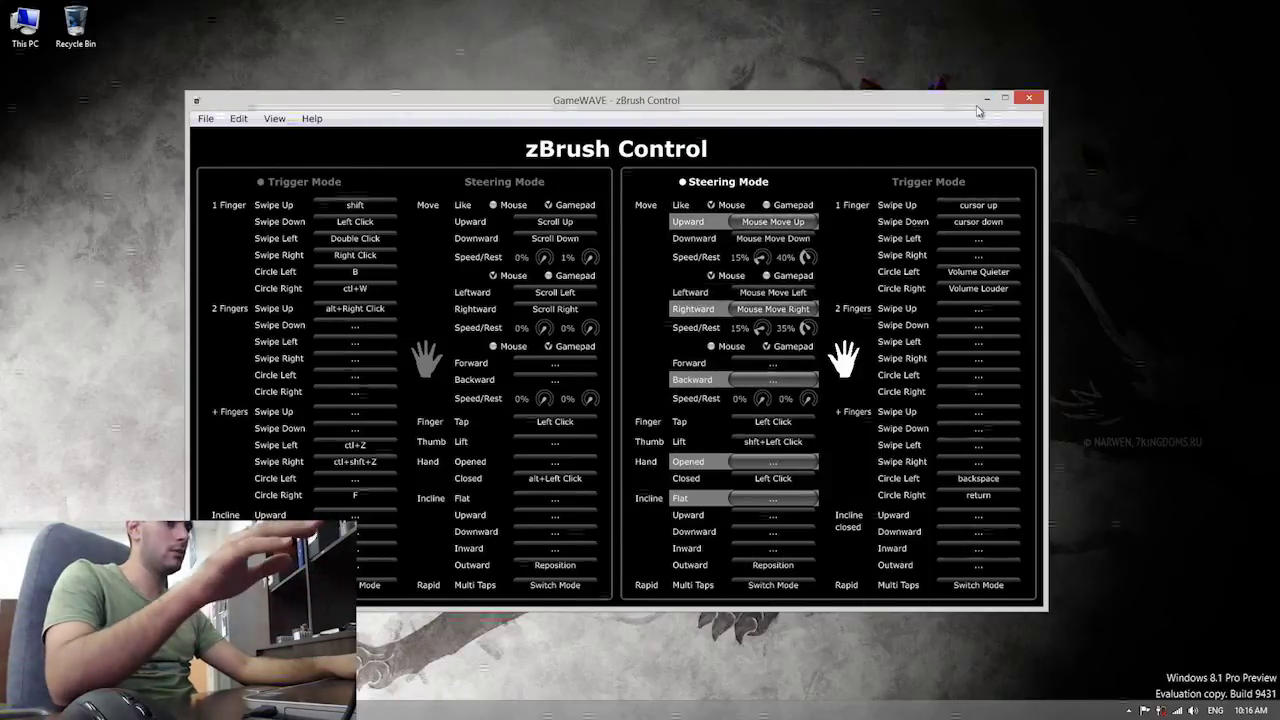
left_click(985, 99)
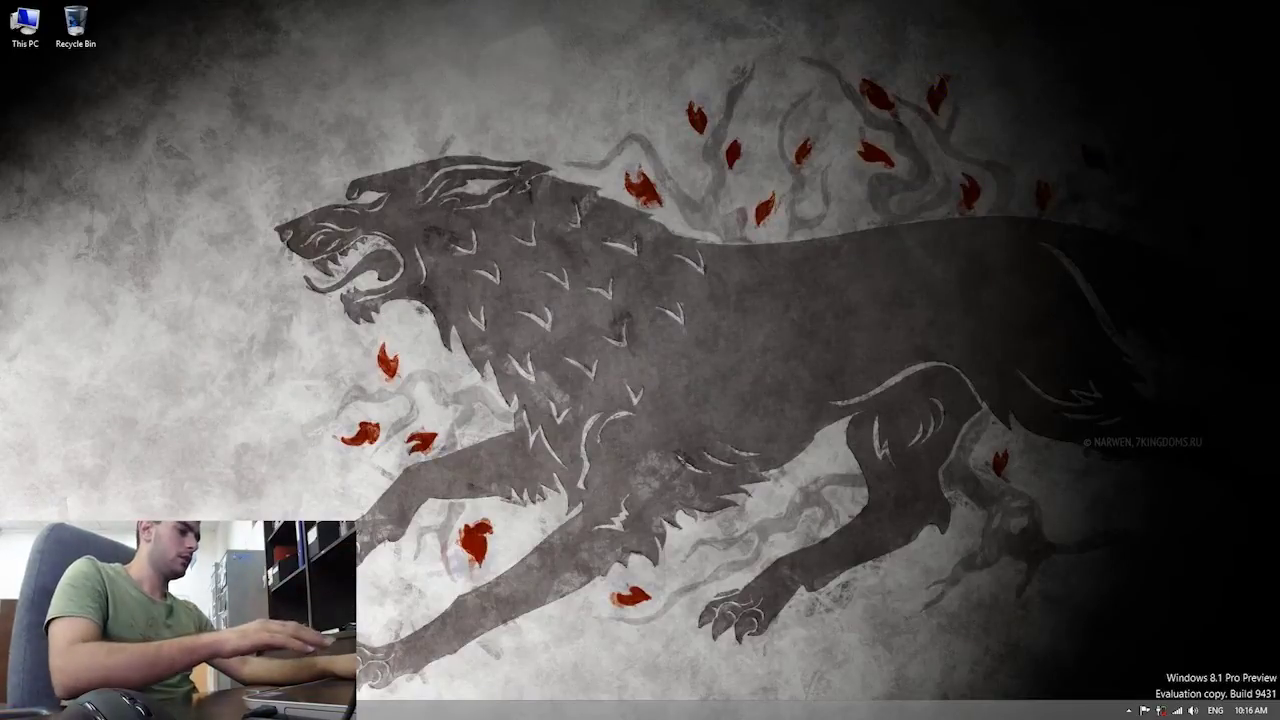
Launch ZBrush 4R6 from the Windows Start screen tiles.
key("super")
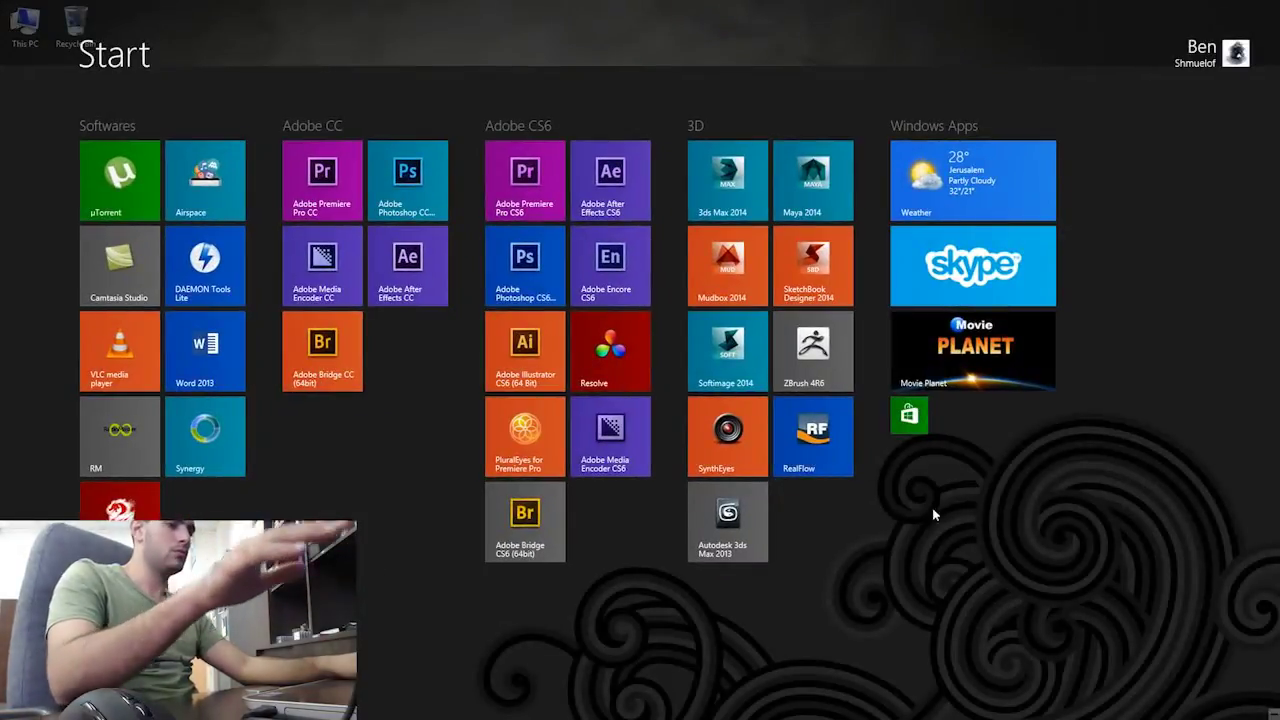
key("super")
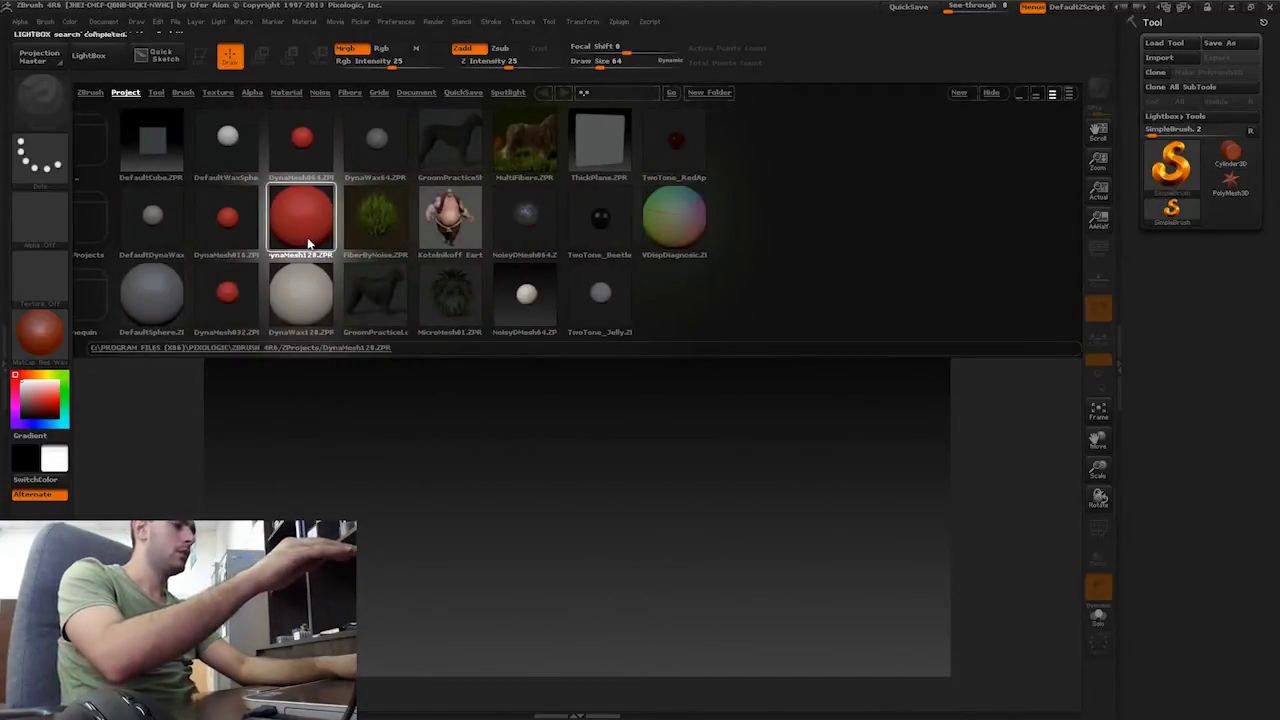
Load DynaMesh128.ZPR from LightBox's Project tab to get the red PolySphere.
left_click(334, 232)
left_click_drag(265, 252, 452, 247)
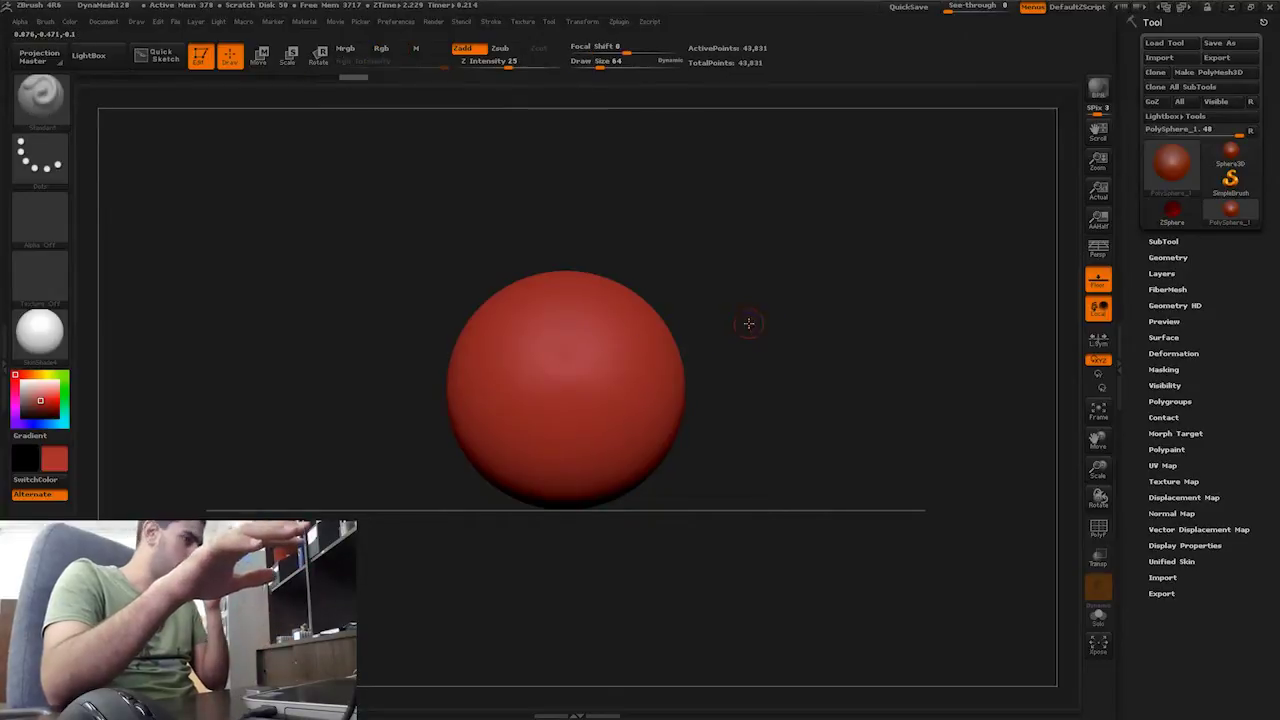
Carve a V-shaped dent and a lower horizontal groove into the sphere's front.
left_click_drag(749, 323, 700, 331)
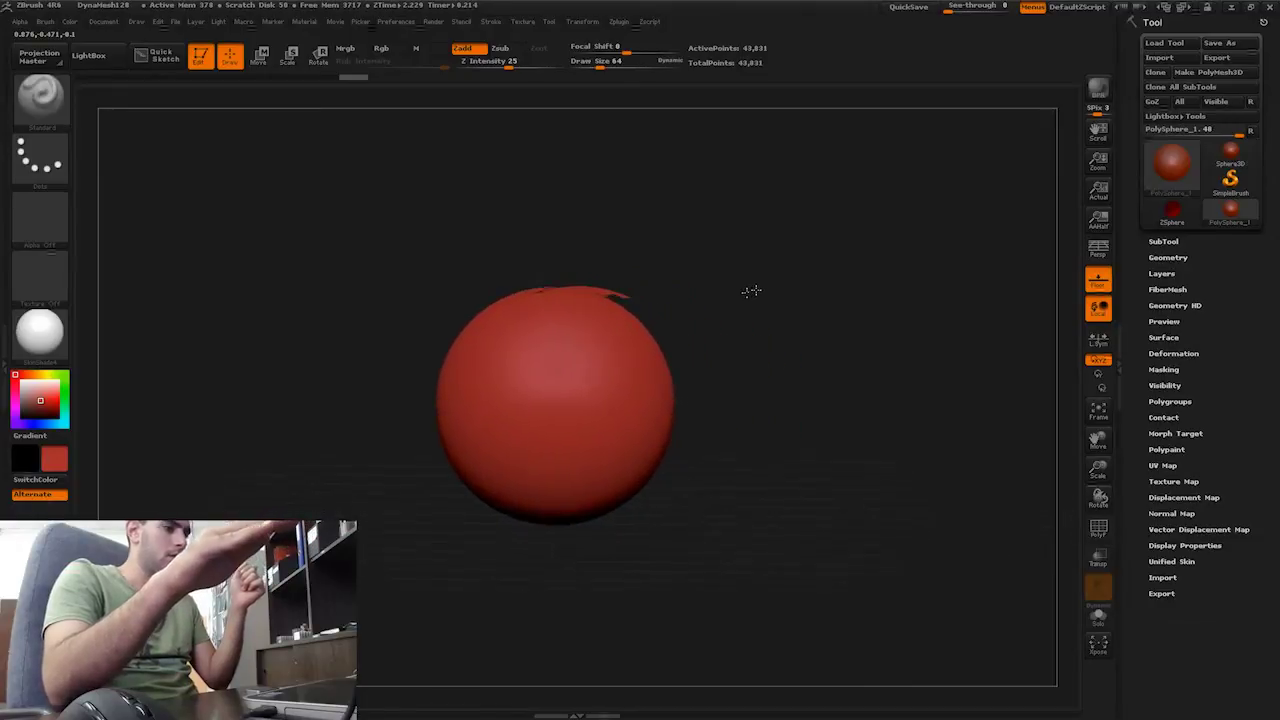
left_click_drag(594, 349, 575, 391)
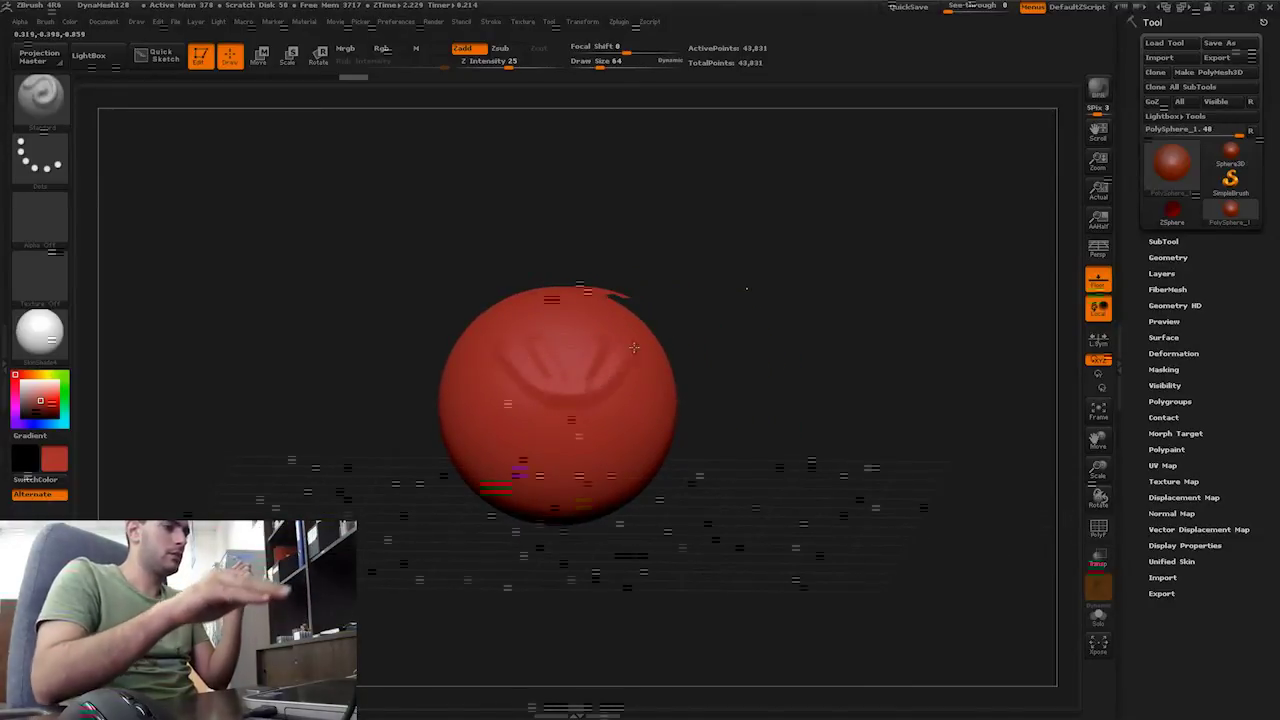
mouse_move(634, 347)
left_mouse_down()
mouse_move(616, 431)
mouse_move(751, 366)
mouse_move(668, 384)
left_mouse_up()
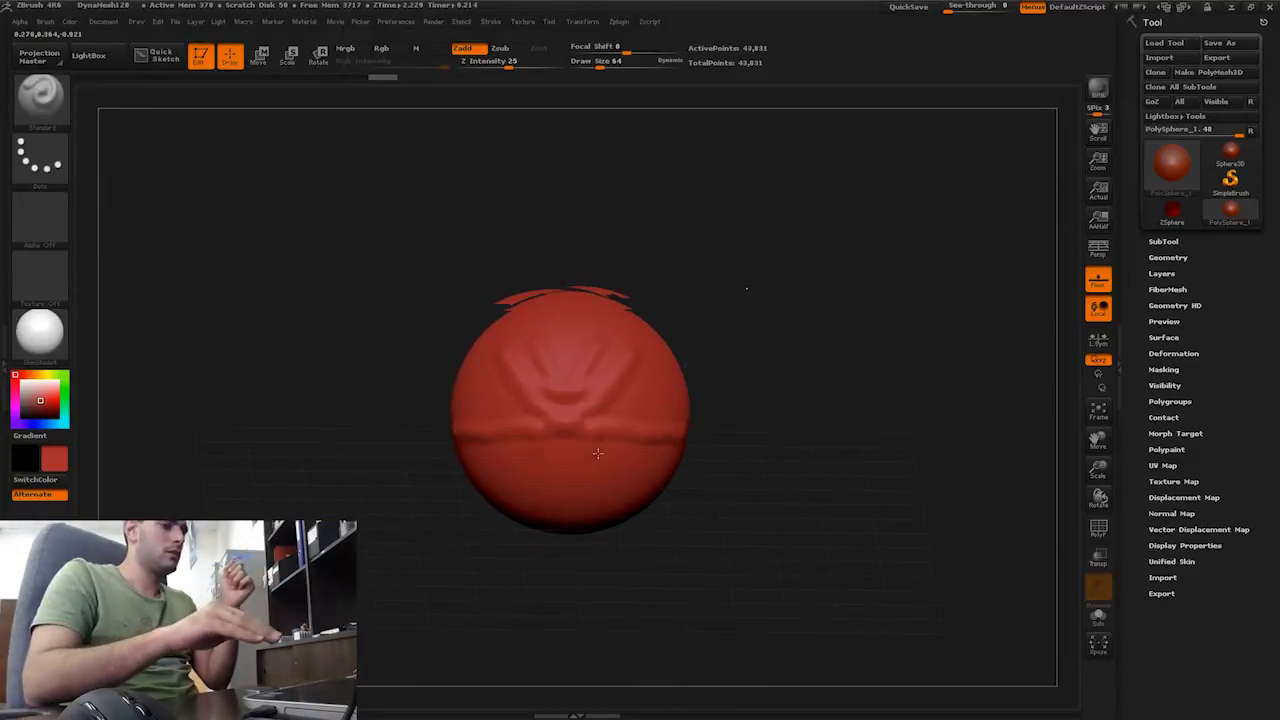
left_click_drag(623, 470, 608, 468)
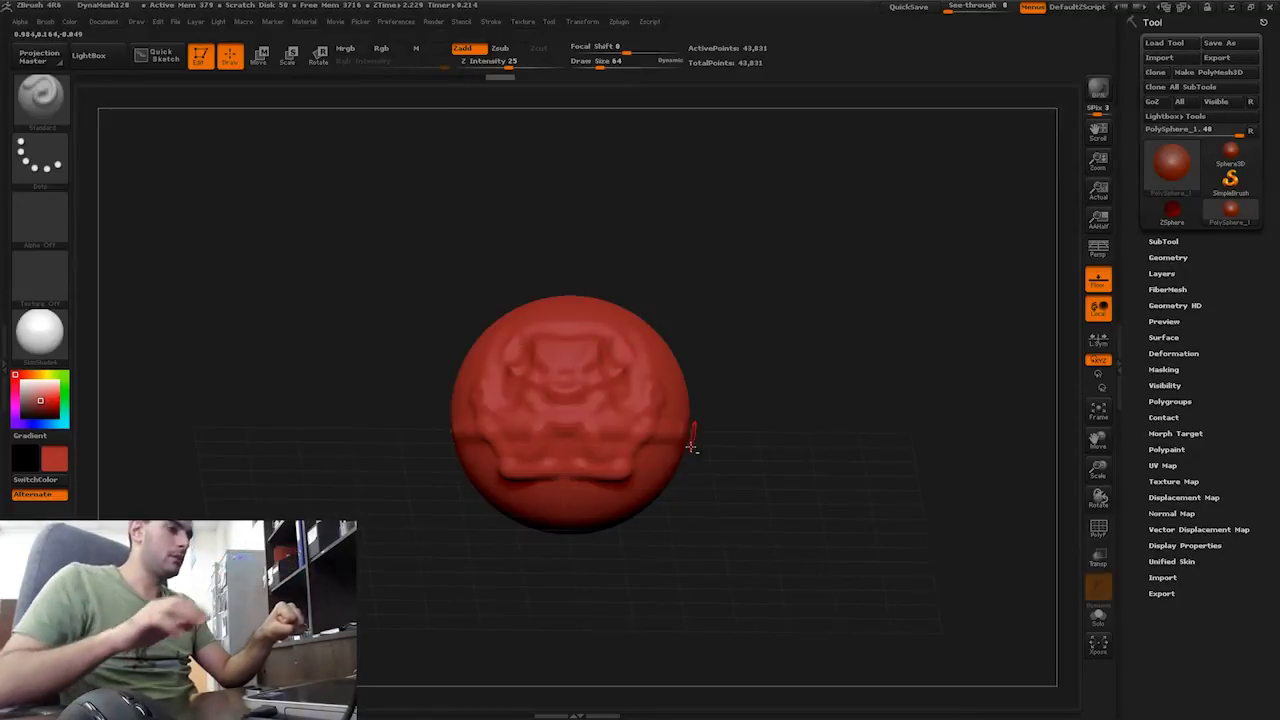
mouse_move(689, 437)
left_mouse_down("alt")
mouse_move(601, 547)
mouse_move(663, 471)
left_mouse_up("alt")
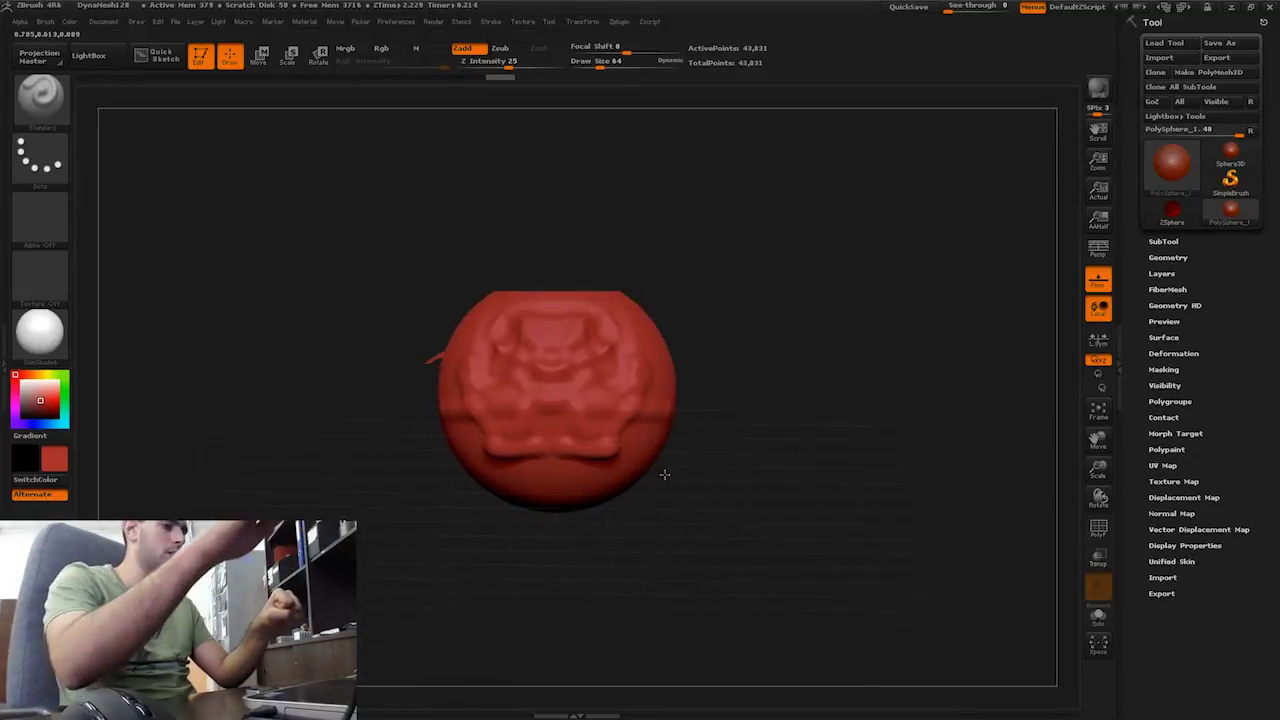
left_click_drag(674, 537, 682, 427, "alt")
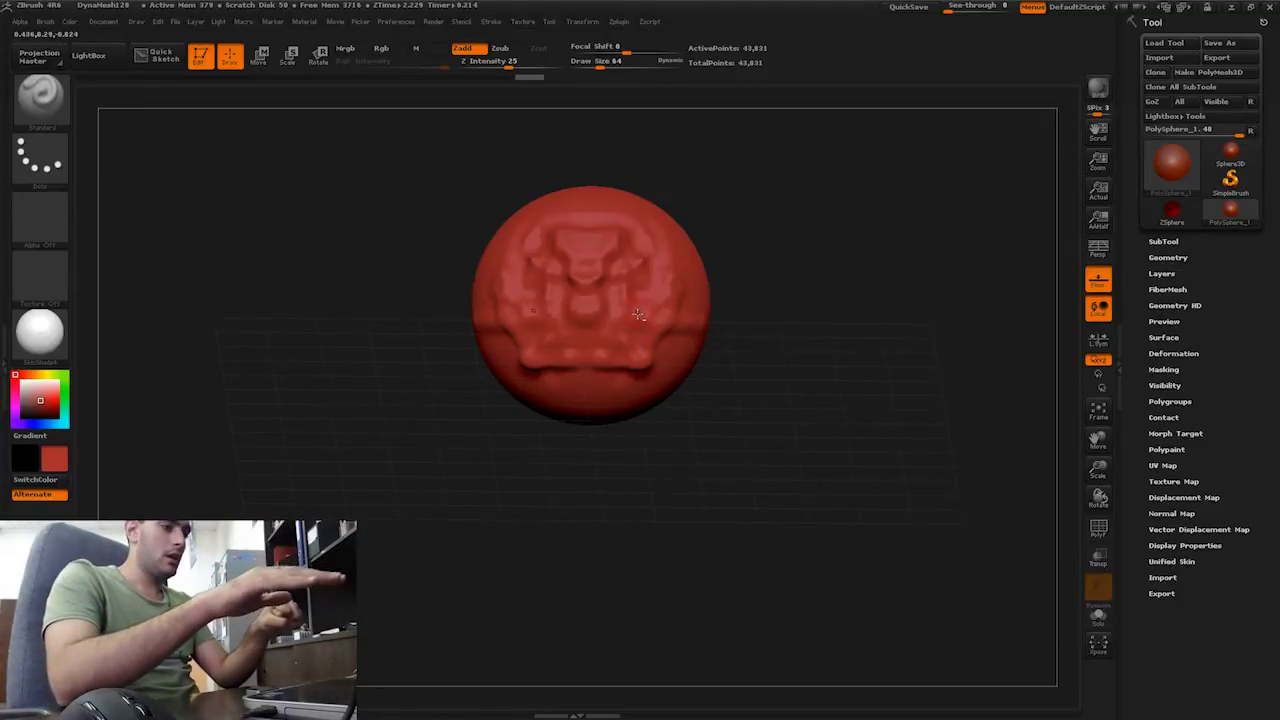
Shift-smooth part of the carved relief, then bring up the B brush palette.
key("shift")
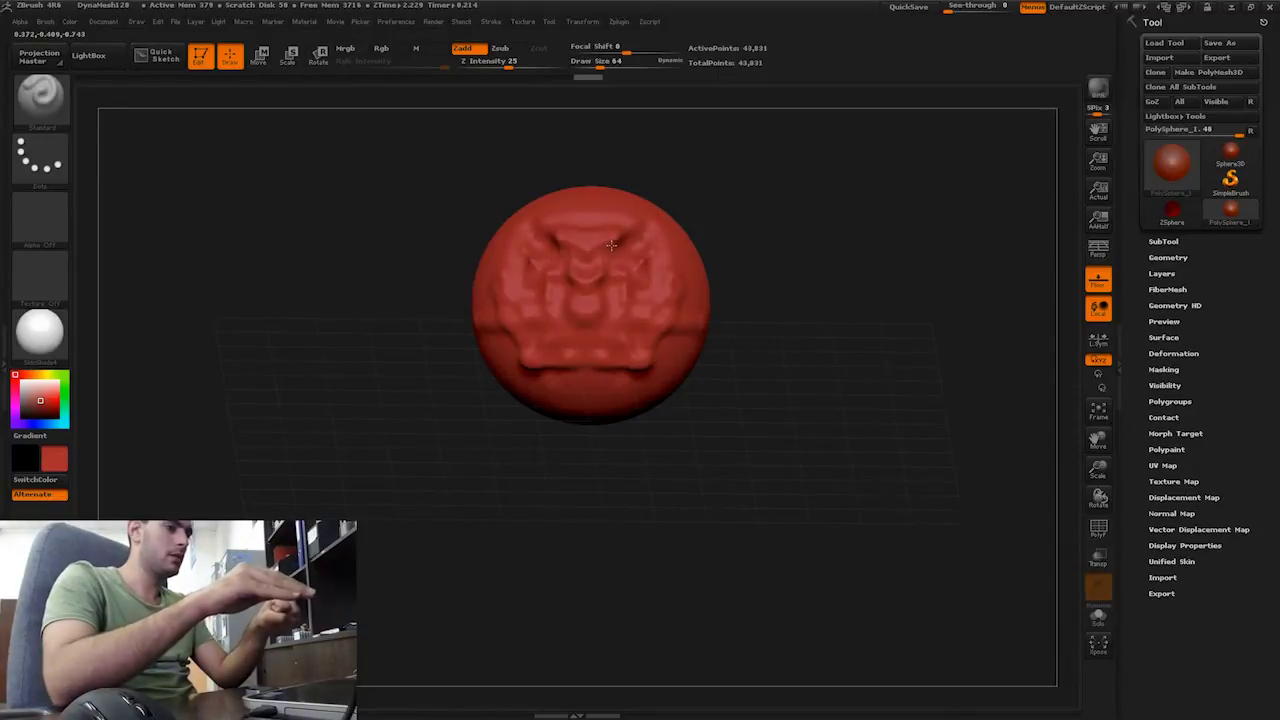
key("shift")
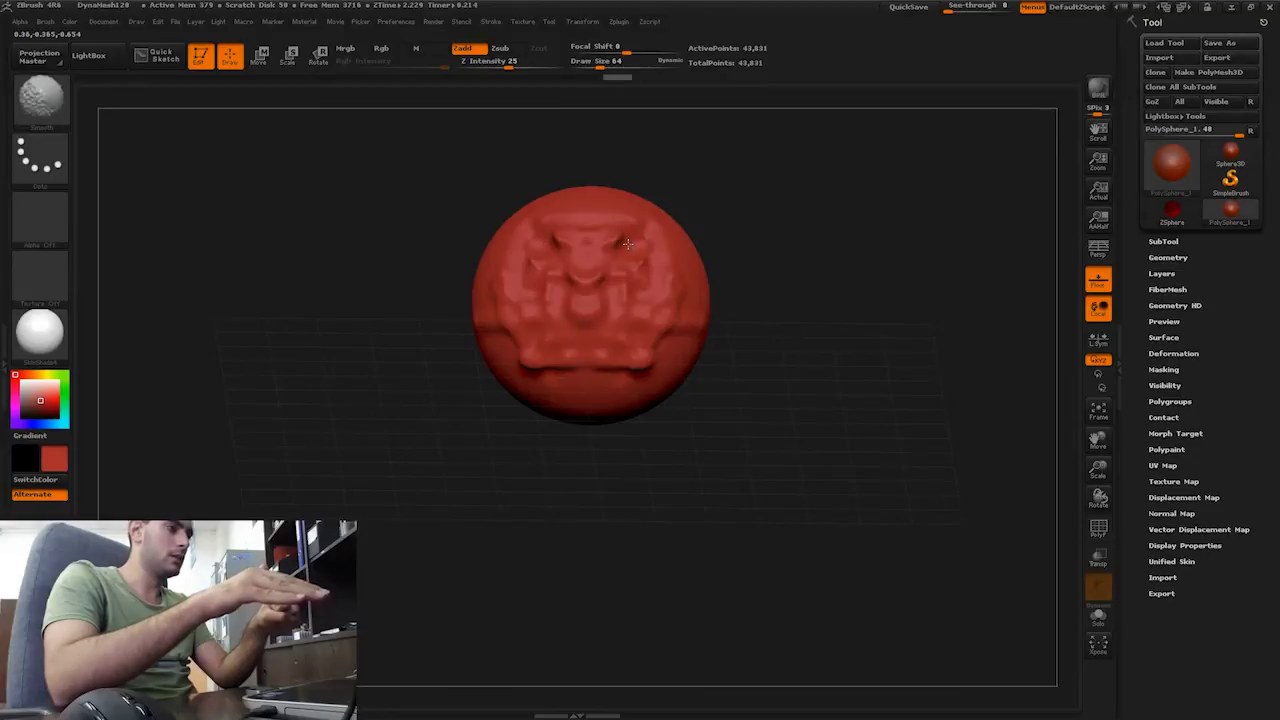
key("shift")
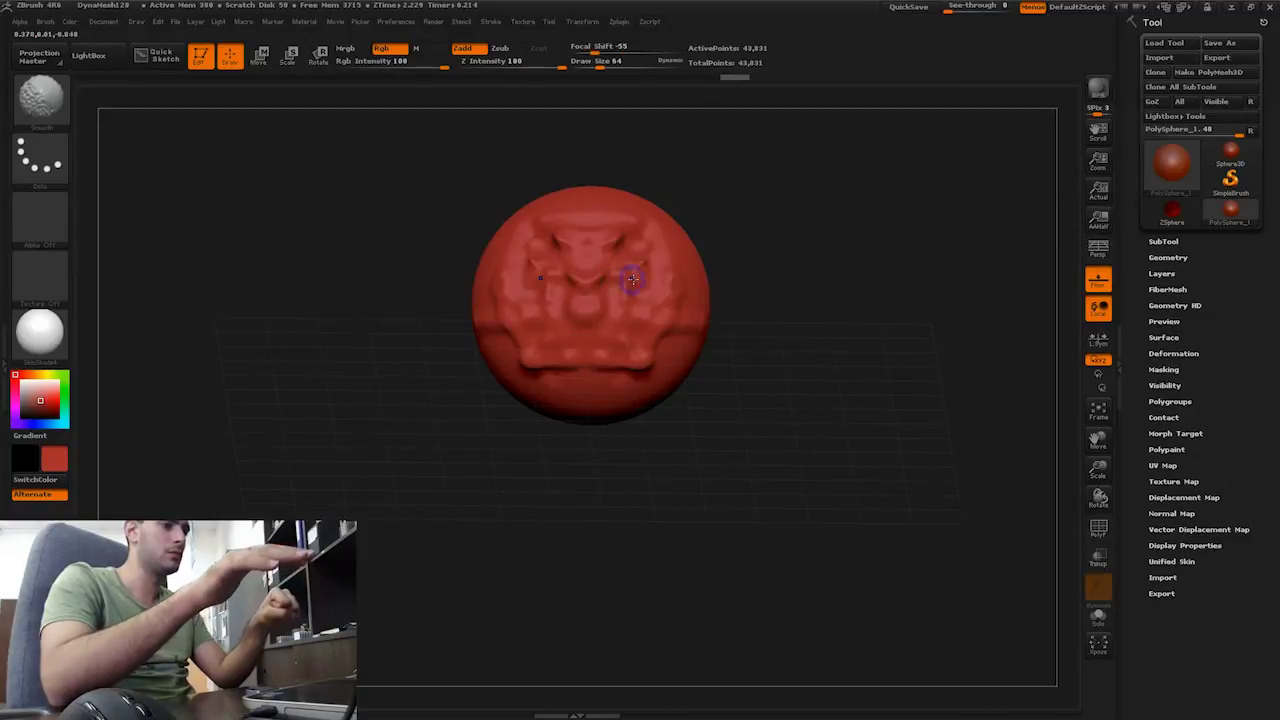
left_click_drag(615, 326, 601, 354, "shift")
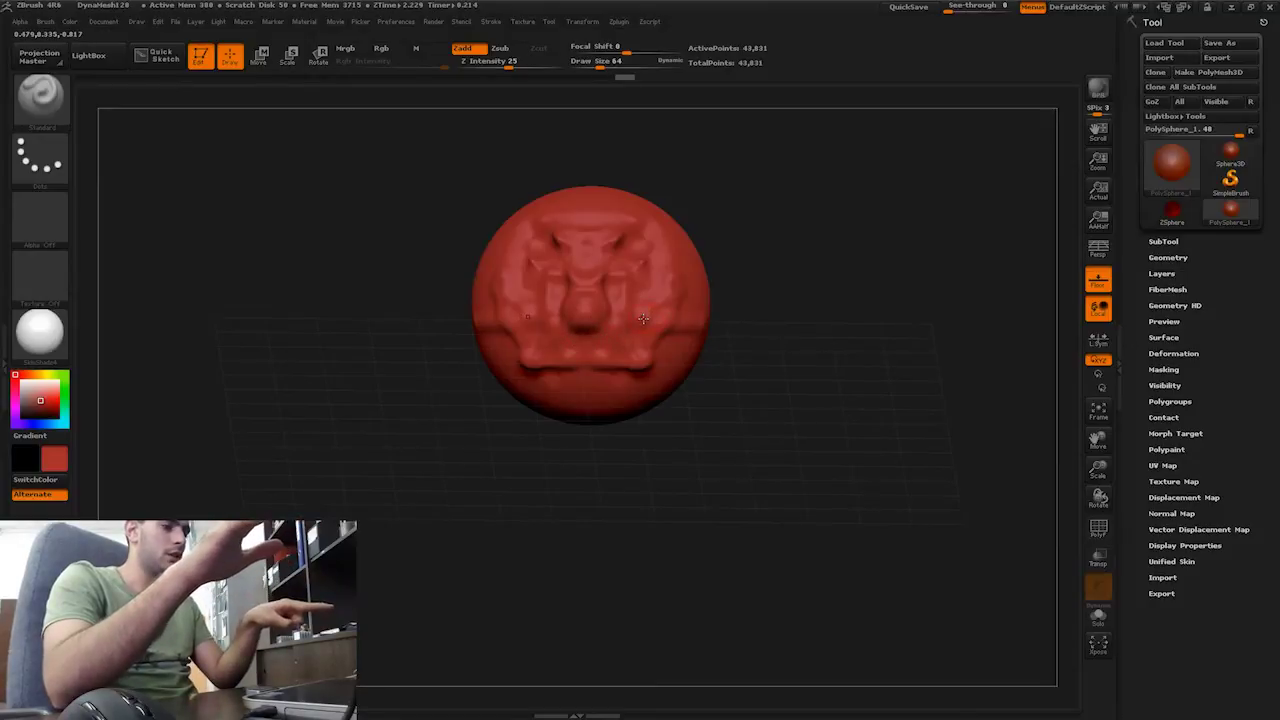
key("b")
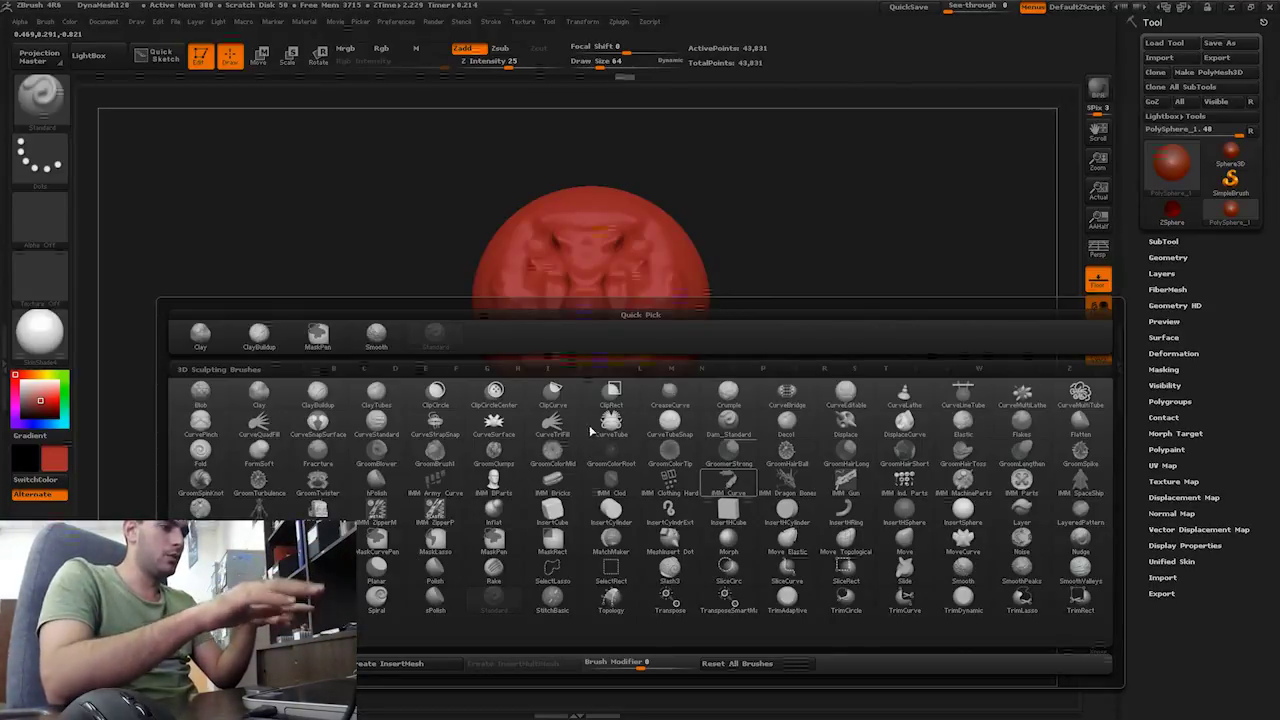
Choose a new brush from the B palette and reopen it to pick another.
left_click(453, 470)
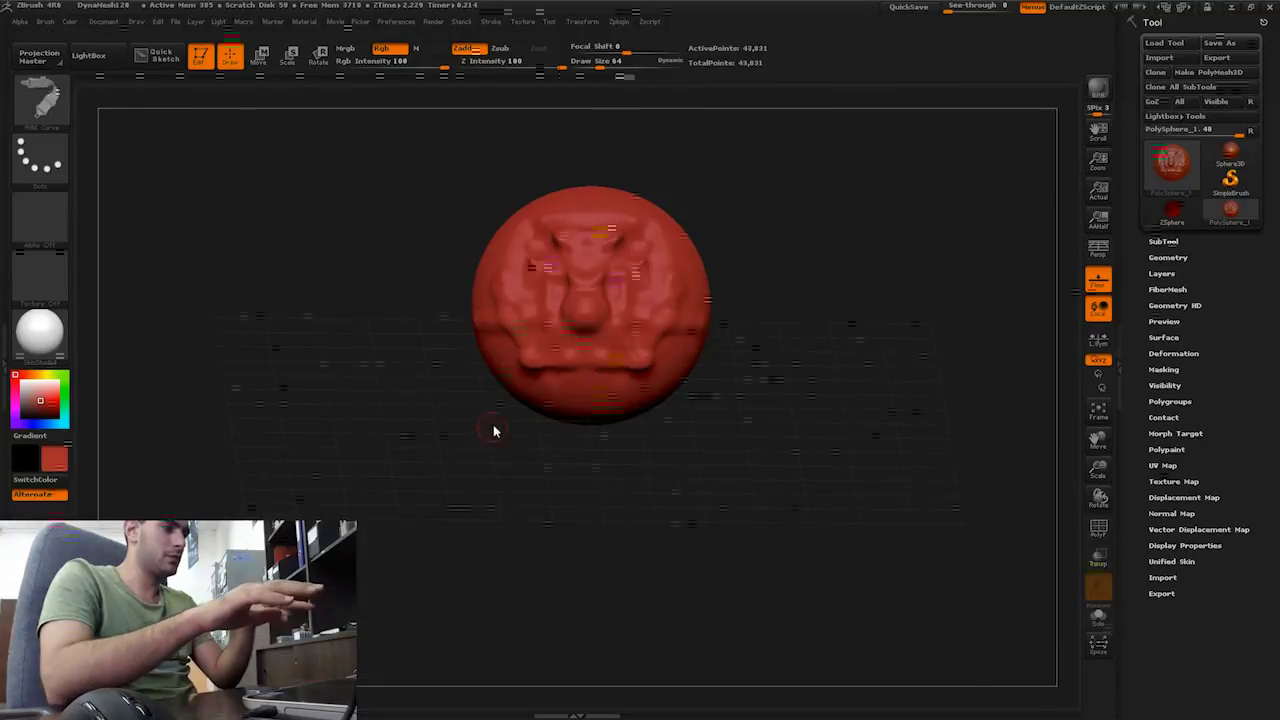
key("b")
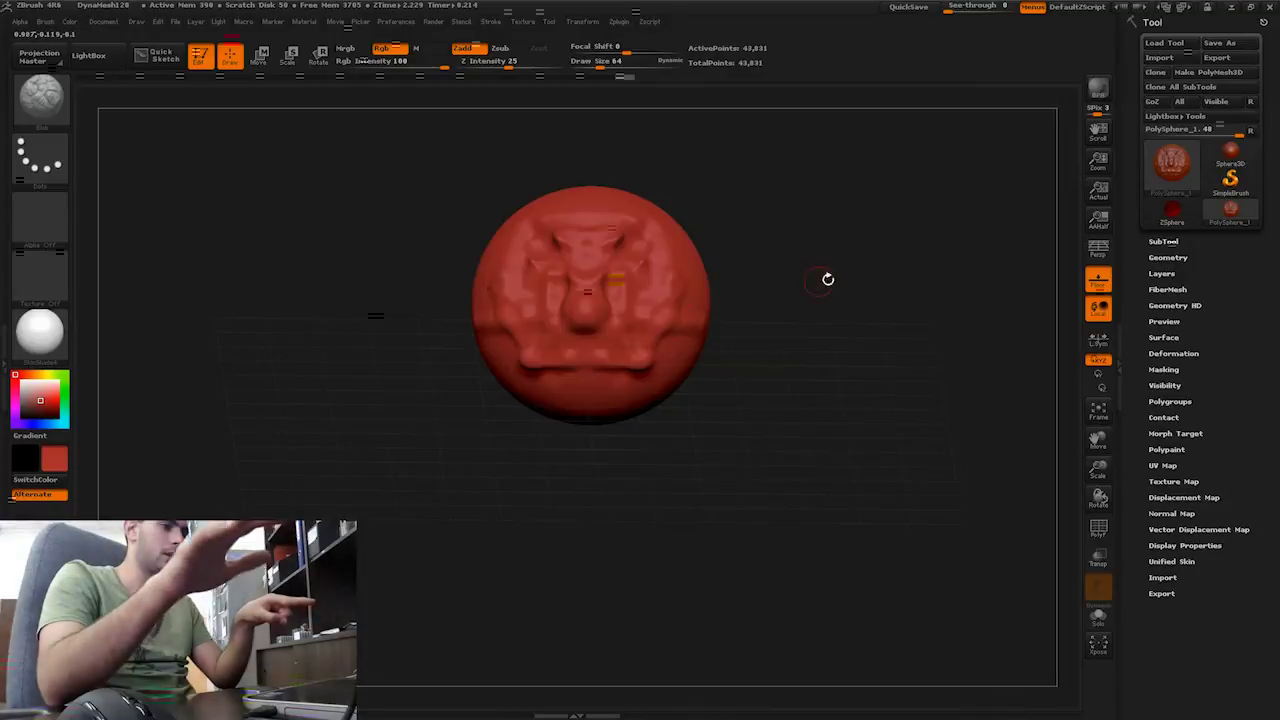
Turn the sphere sideways and add lumpy detail across its middle toward the right.
mouse_move(768, 334)
left_mouse_down()
mouse_move(760, 317)
mouse_move(760, 357)
mouse_move(793, 350)
mouse_move(747, 321)
mouse_move(717, 334)
left_mouse_up()
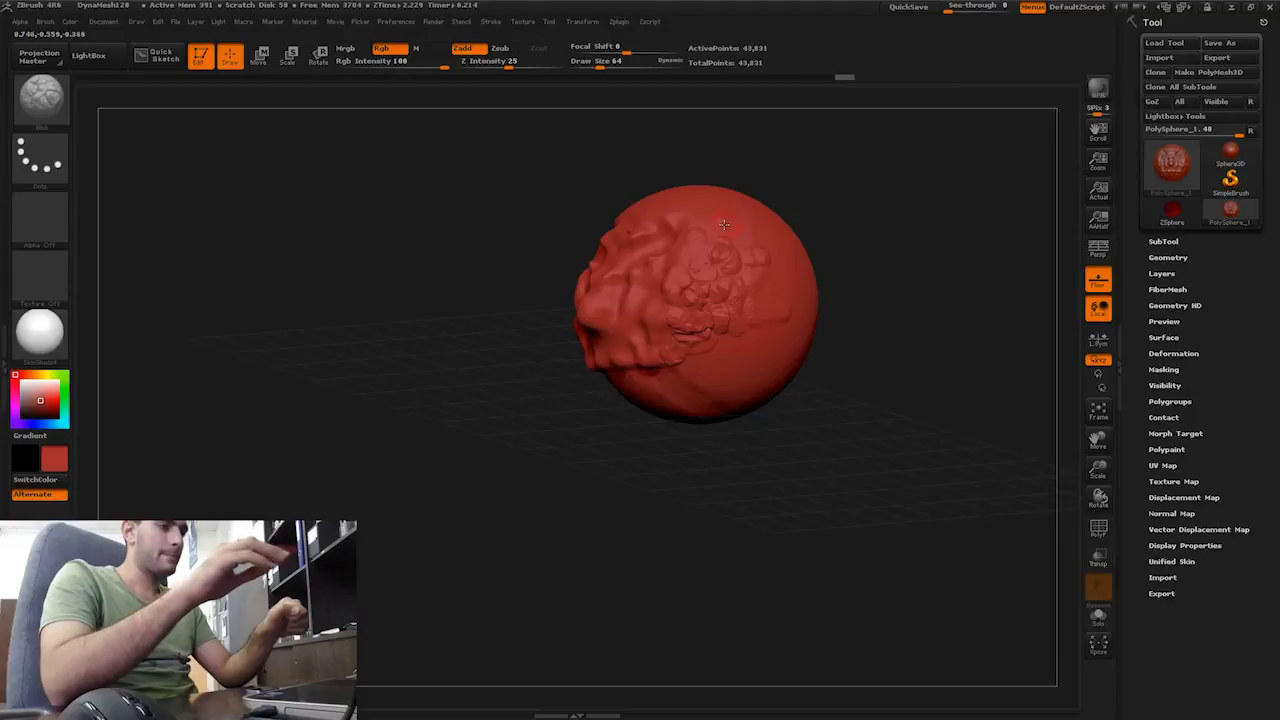
Rotate the sphere to new angles and spread more lumpy relief across its front.
mouse_move(783, 194)
left_mouse_down()
mouse_move(817, 183)
mouse_move(833, 200)
mouse_move(857, 194)
mouse_move(826, 194)
mouse_move(825, 215)
mouse_move(800, 211)
mouse_move(835, 209)
mouse_move(820, 186)
mouse_move(874, 174)
mouse_move(831, 177)
mouse_move(808, 209)
mouse_move(831, 186)
mouse_move(826, 157)
mouse_move(814, 209)
mouse_move(849, 220)
mouse_move(830, 198)
mouse_move(790, 195)
mouse_move(824, 224)
mouse_move(820, 186)
mouse_move(845, 189)
mouse_move(831, 180)
mouse_move(827, 214)
mouse_move(691, 209)
mouse_move(649, 224)
mouse_move(743, 209)
left_mouse_up()
mouse_move(901, 209)
left_mouse_down()
mouse_move(908, 266)
mouse_move(894, 254)
mouse_move(909, 223)
mouse_move(877, 251)
mouse_move(830, 257)
mouse_move(866, 217)
mouse_move(894, 244)
mouse_move(849, 237)
mouse_move(873, 154)
mouse_move(840, 197)
mouse_move(846, 274)
left_mouse_up()
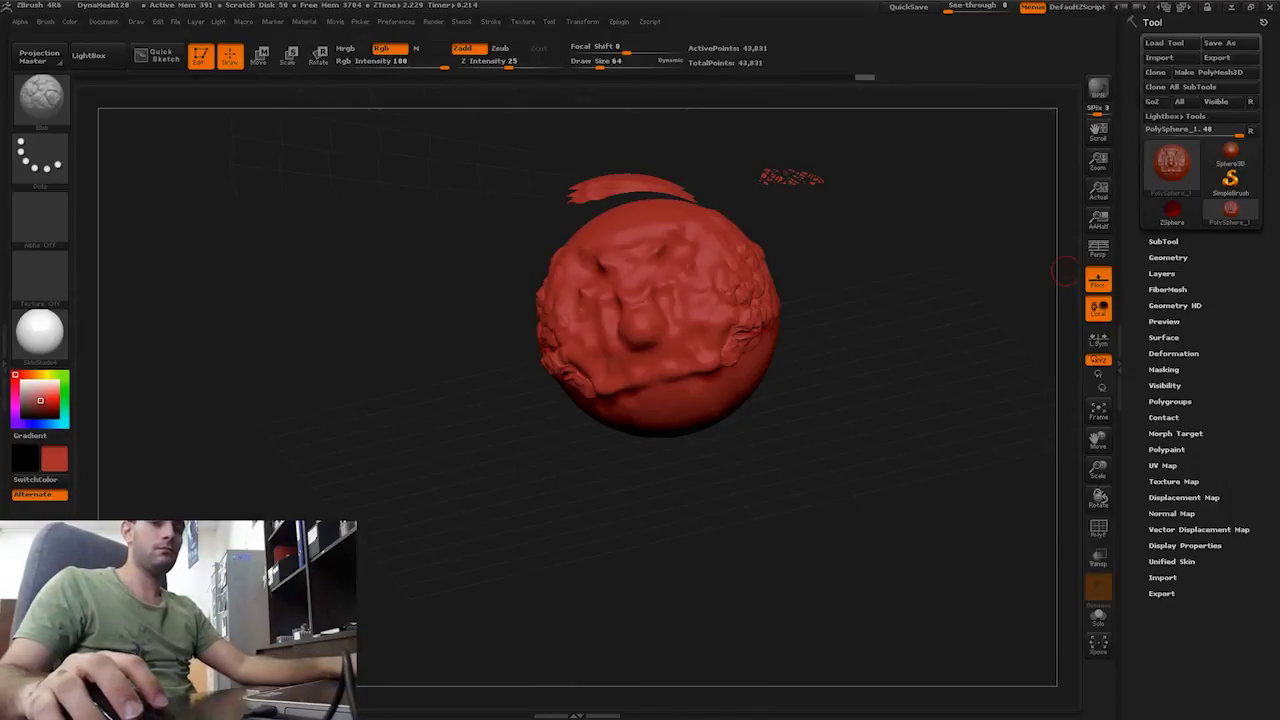